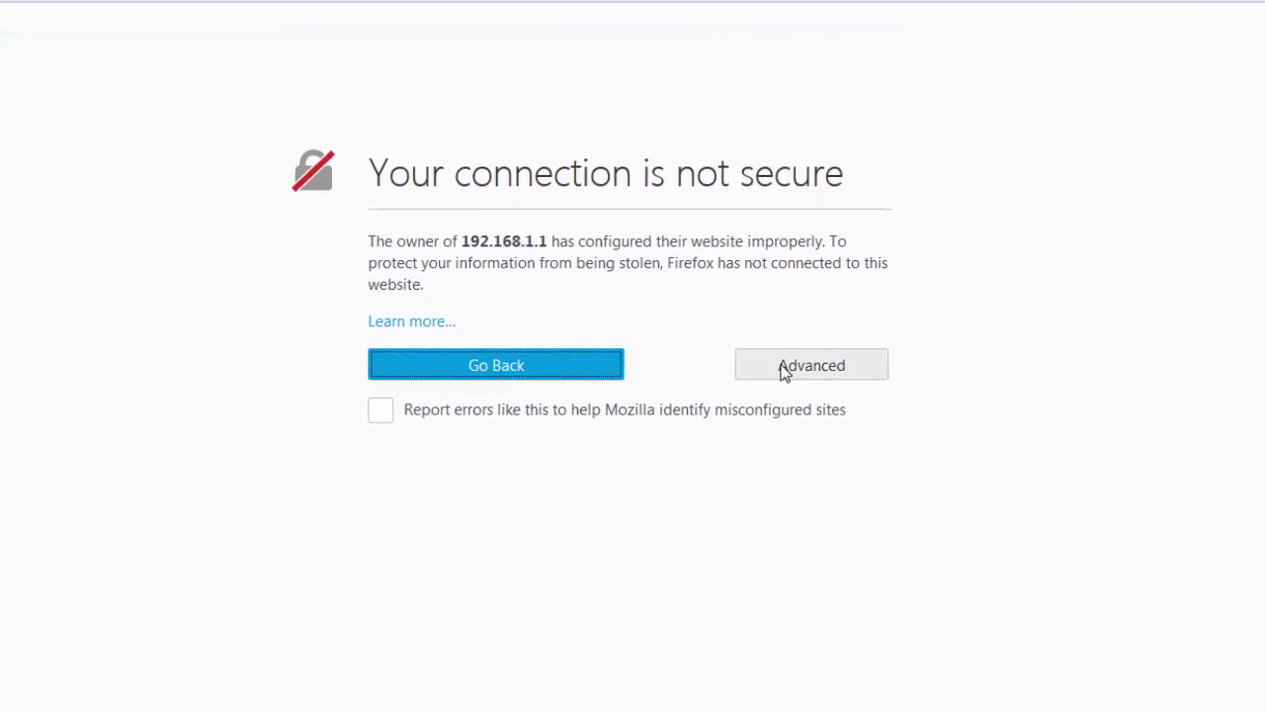
Add and confirm a Firefox security exception for the appliance's self-signed certificate
{"action": "left_click", "coordinate": [786, 368]}
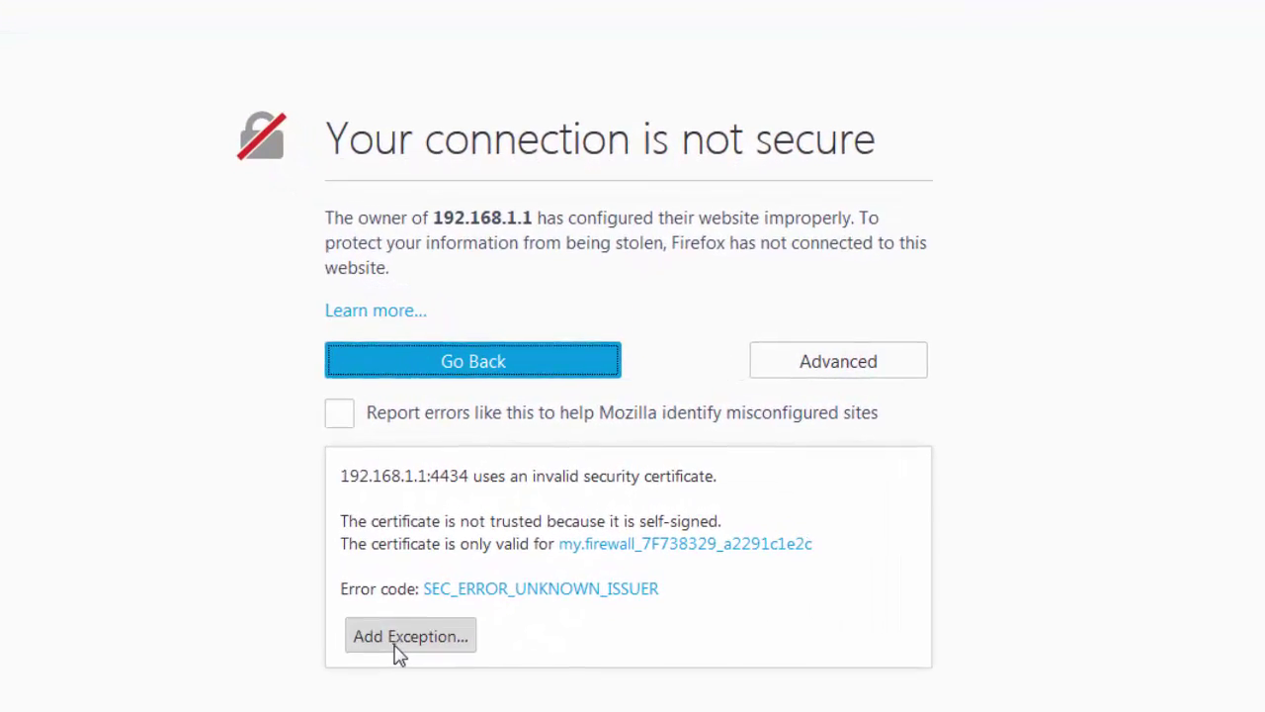
{"action": "left_click", "coordinate": [398, 632]}
{"action": "left_click", "coordinate": [652, 625]}
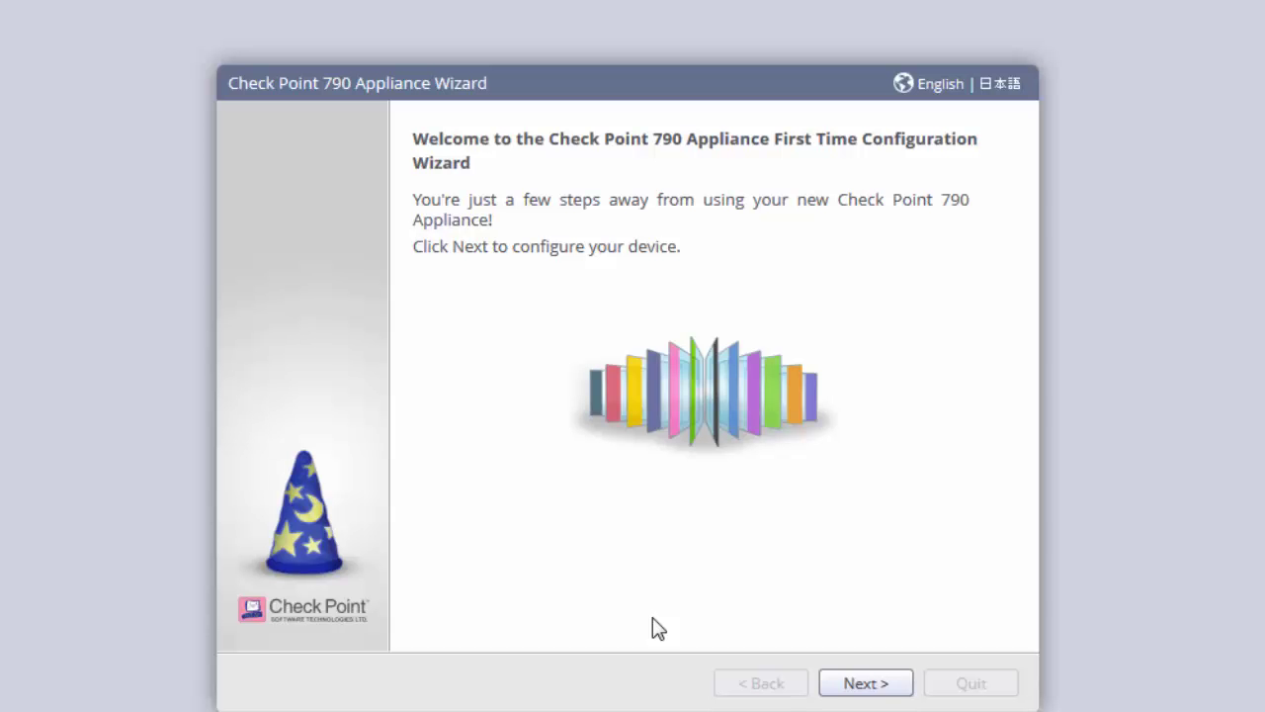
Start the wizard and set a confirmed administrator password, keeping country United States
{"action": "left_click", "coordinate": [866, 683]}
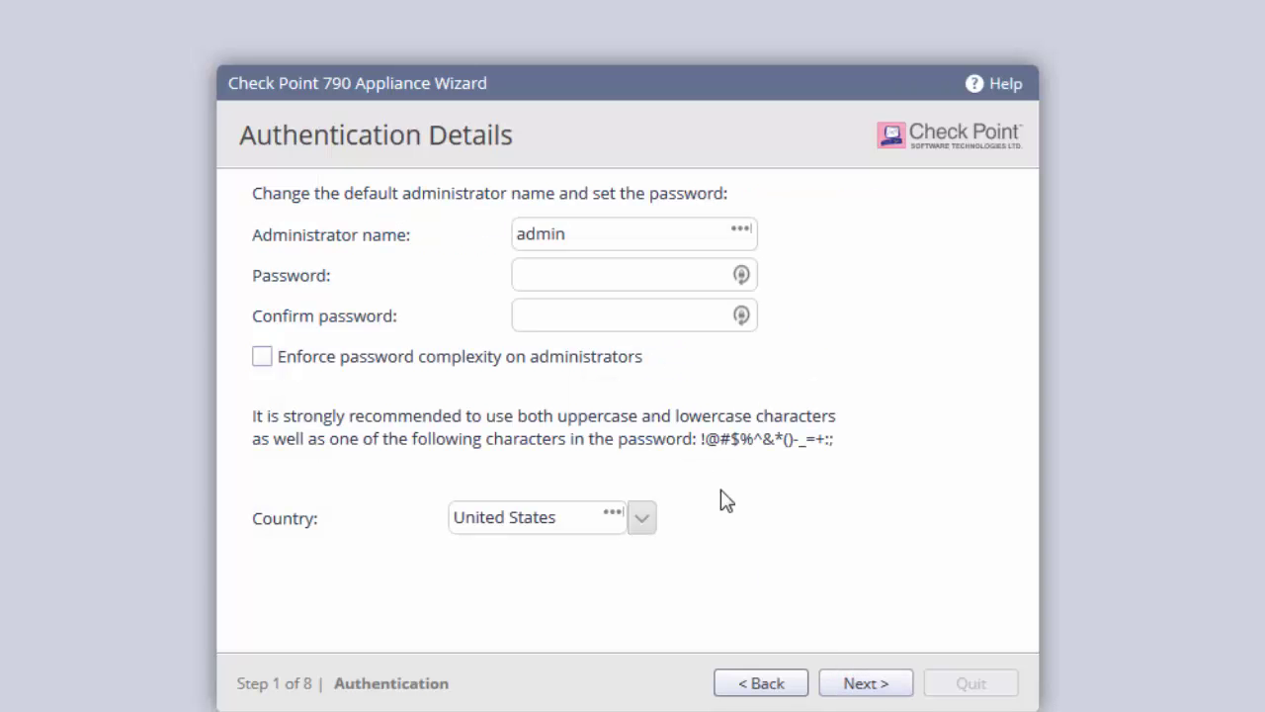
{"action": "left_click", "coordinate": [566, 276]}
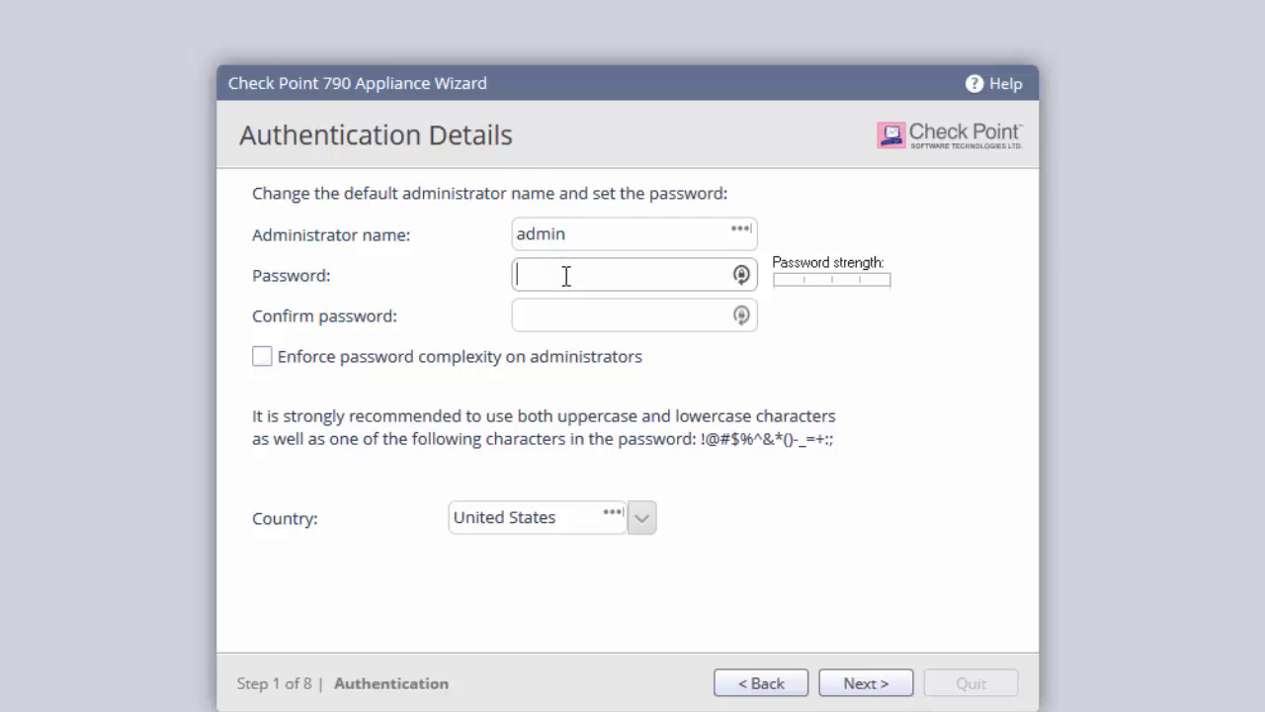
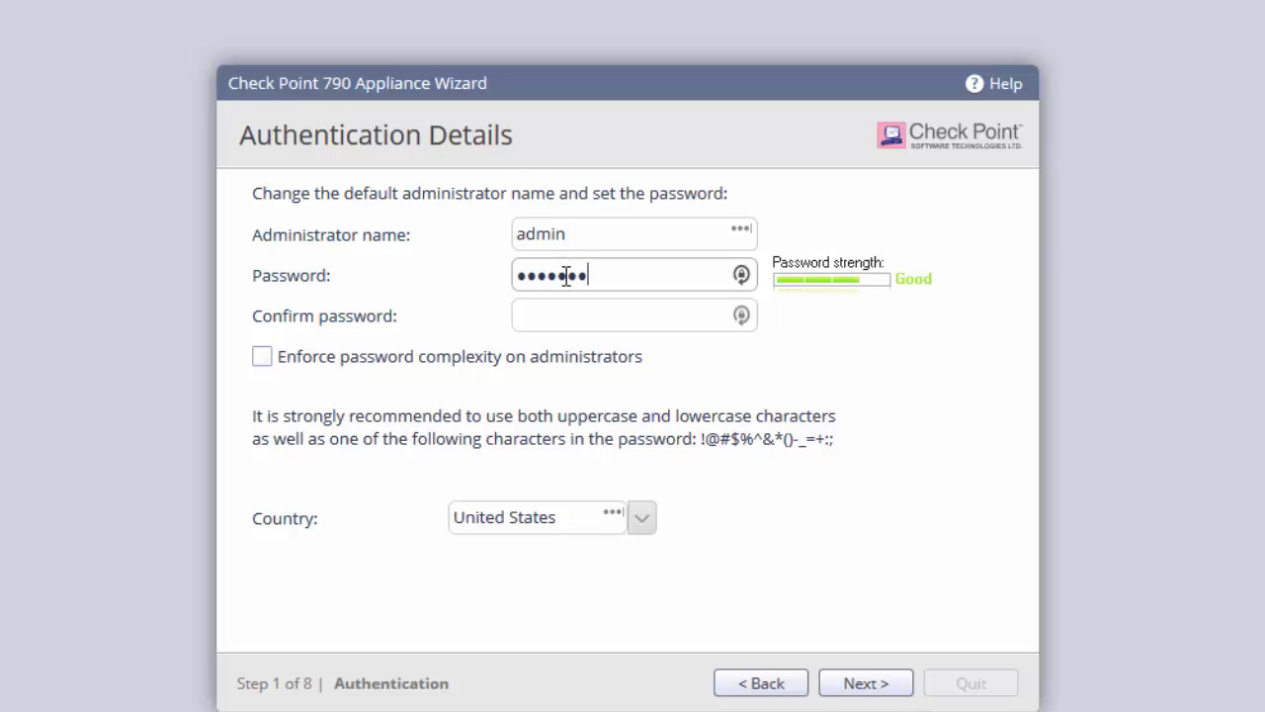
{"action": "key", "text": "Tab"}
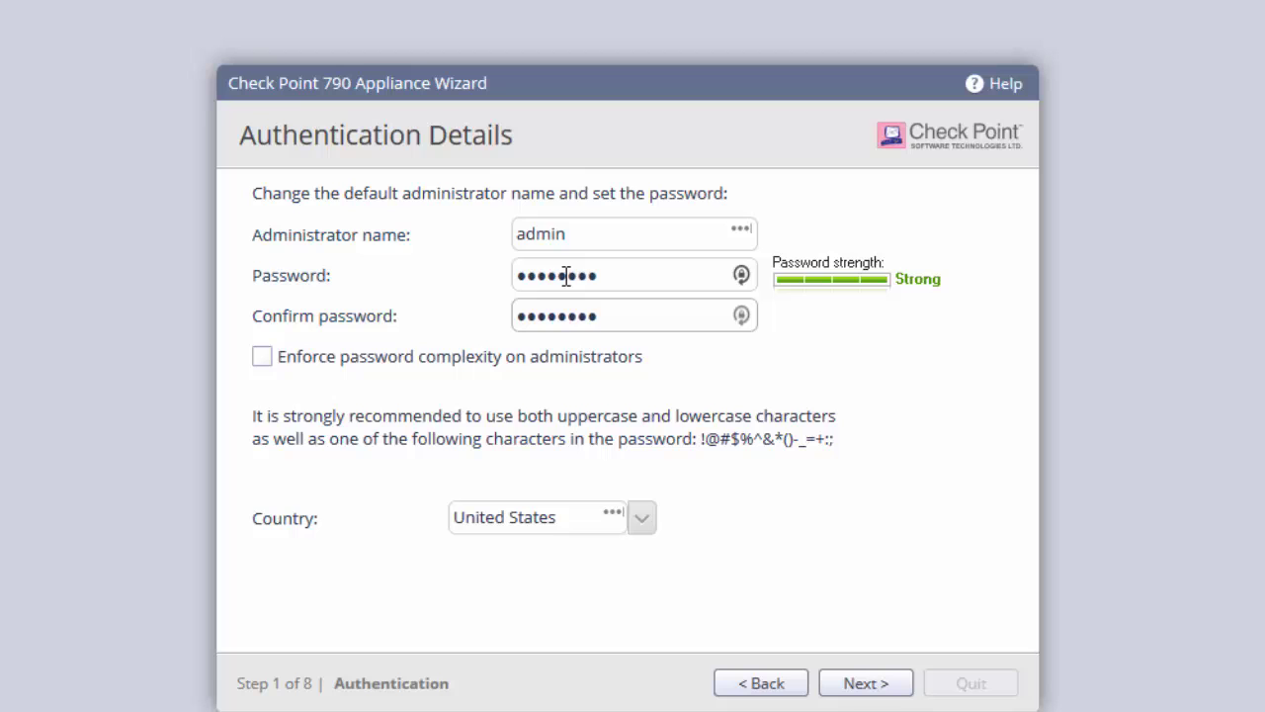
{"action": "left_click", "coordinate": [644, 520]}
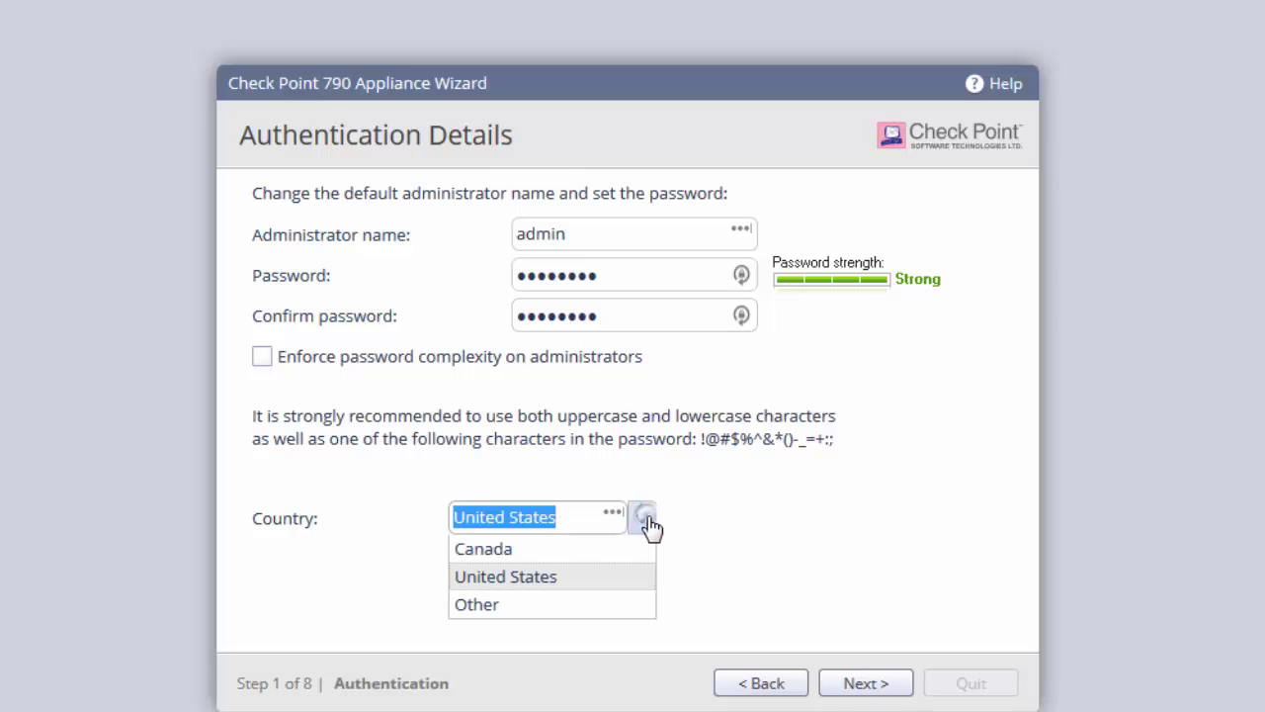
{"action": "left_click", "coordinate": [644, 520]}
{"action": "left_click", "coordinate": [874, 683]}
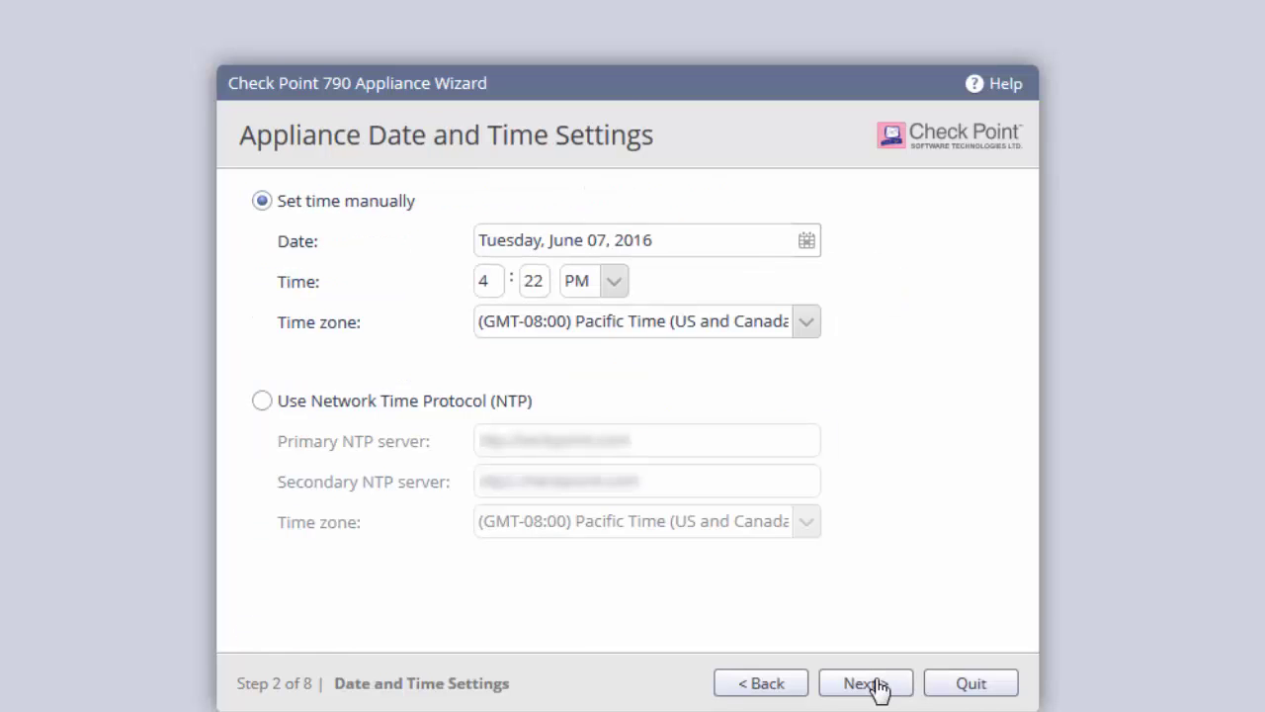
Keep the manual date and time settings and rename the appliance to 'spike'
{"action": "left_click", "coordinate": [878, 684]}
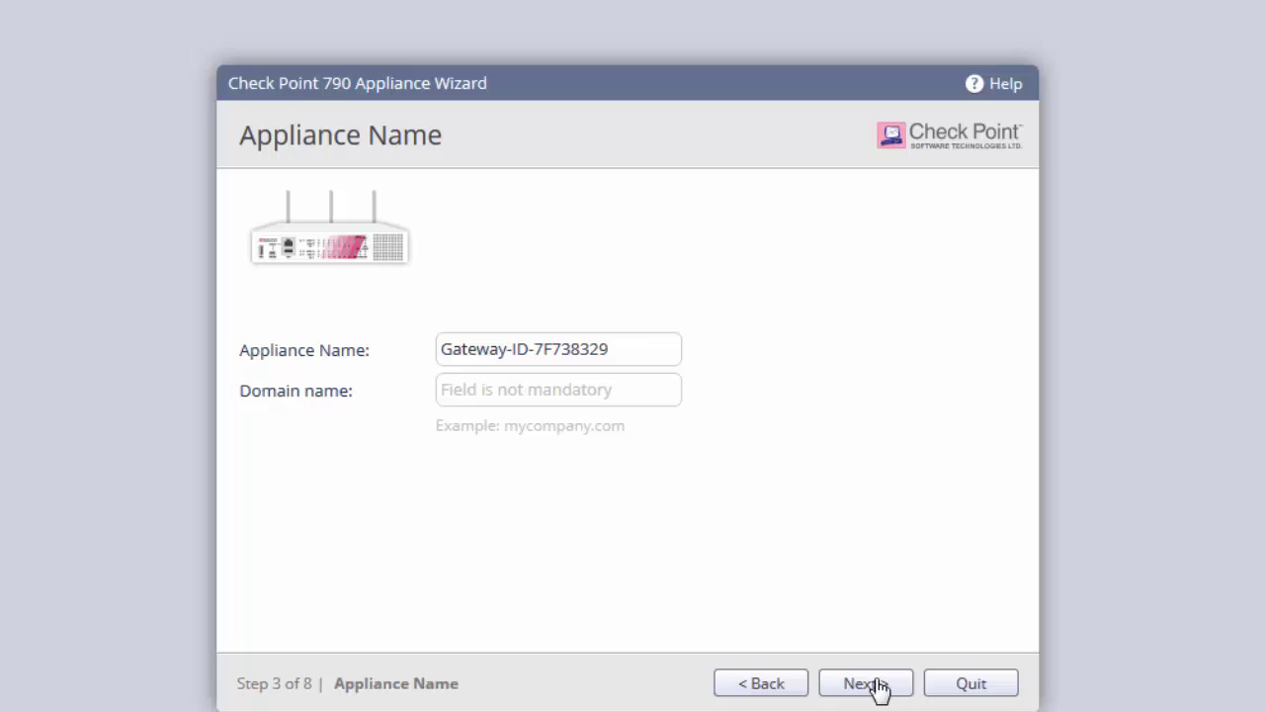
{"action": "left_click_drag", "start_coordinate": [619, 348], "coordinate": [351, 354]}
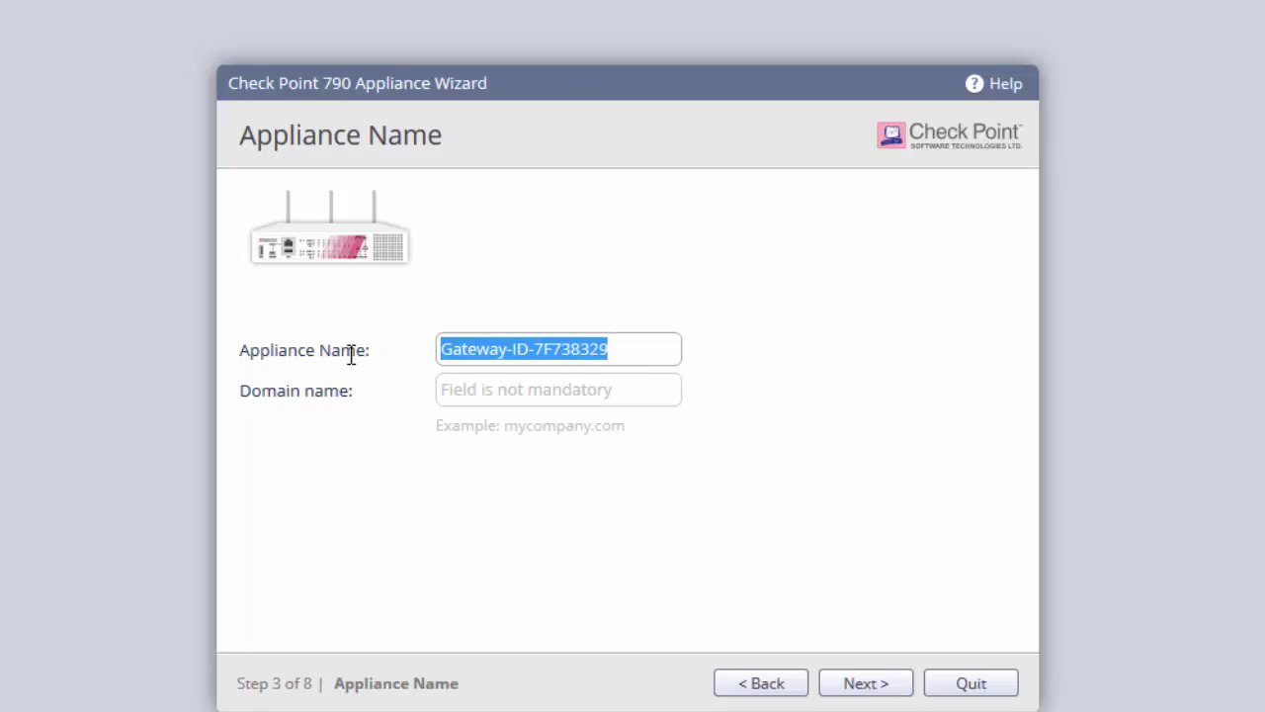
{"action": "type", "text": "spike"}
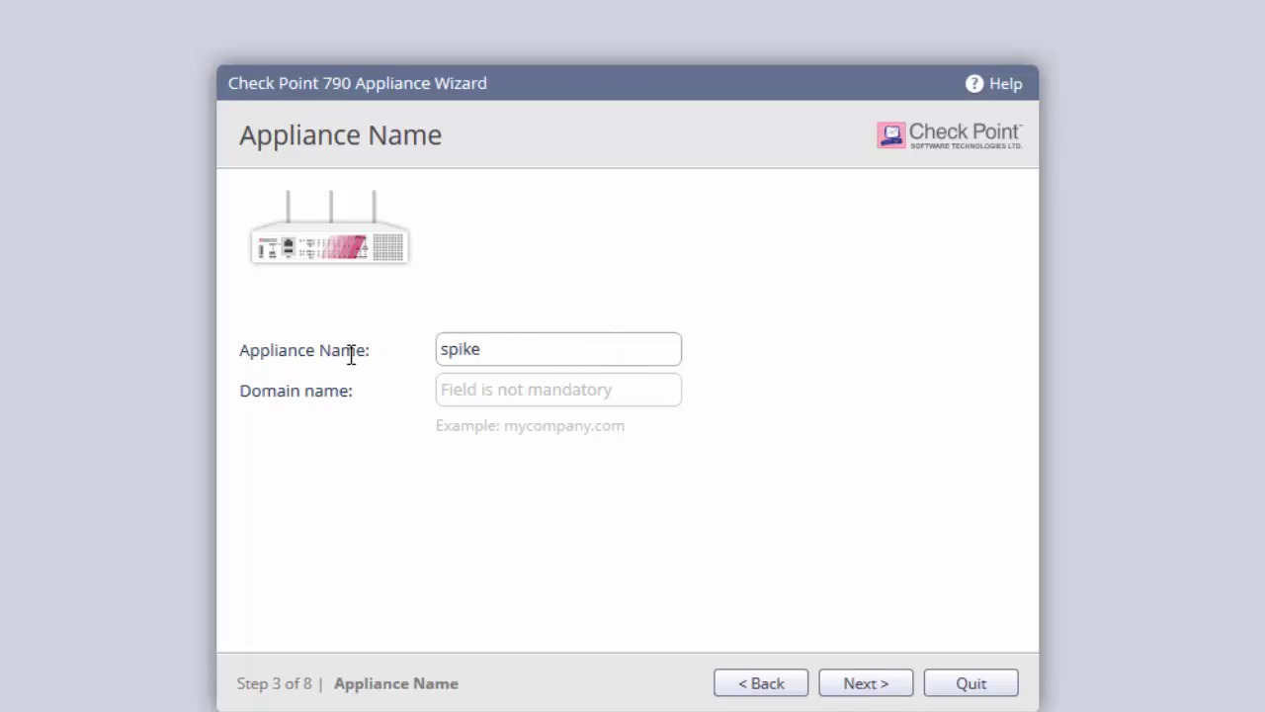
{"action": "left_click", "coordinate": [858, 682]}
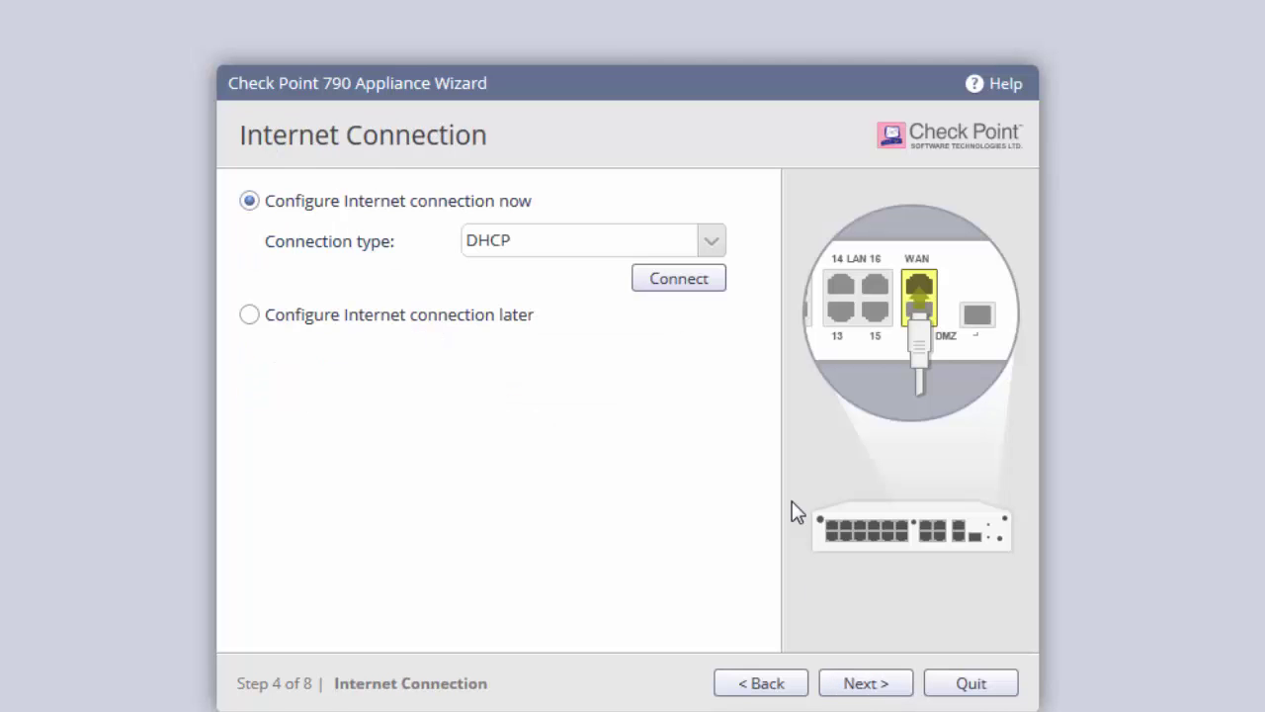
Connect the appliance's WAN to the internet using DHCP and wait for Connected
{"action": "left_click", "coordinate": [692, 279]}
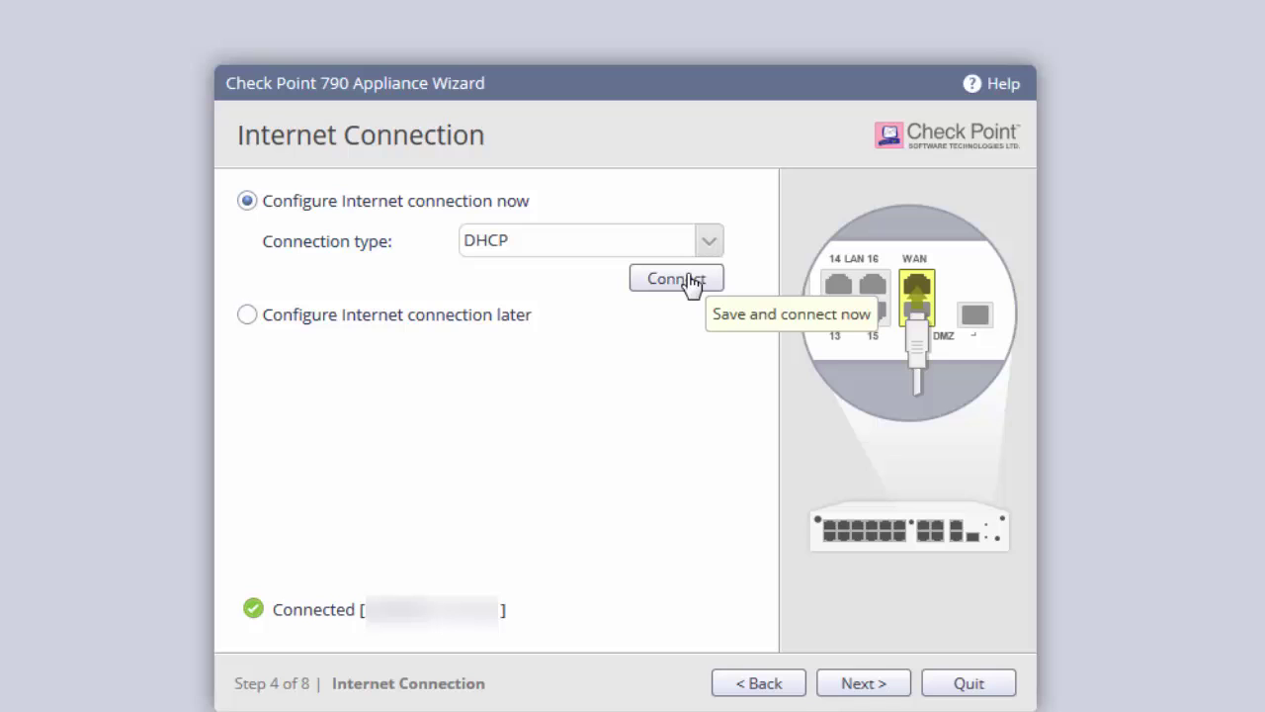
Proceed to Local Network, keeping LAN switch 192.168.1.1 with DHCP server enabled
{"action": "left_click", "coordinate": [865, 684]}
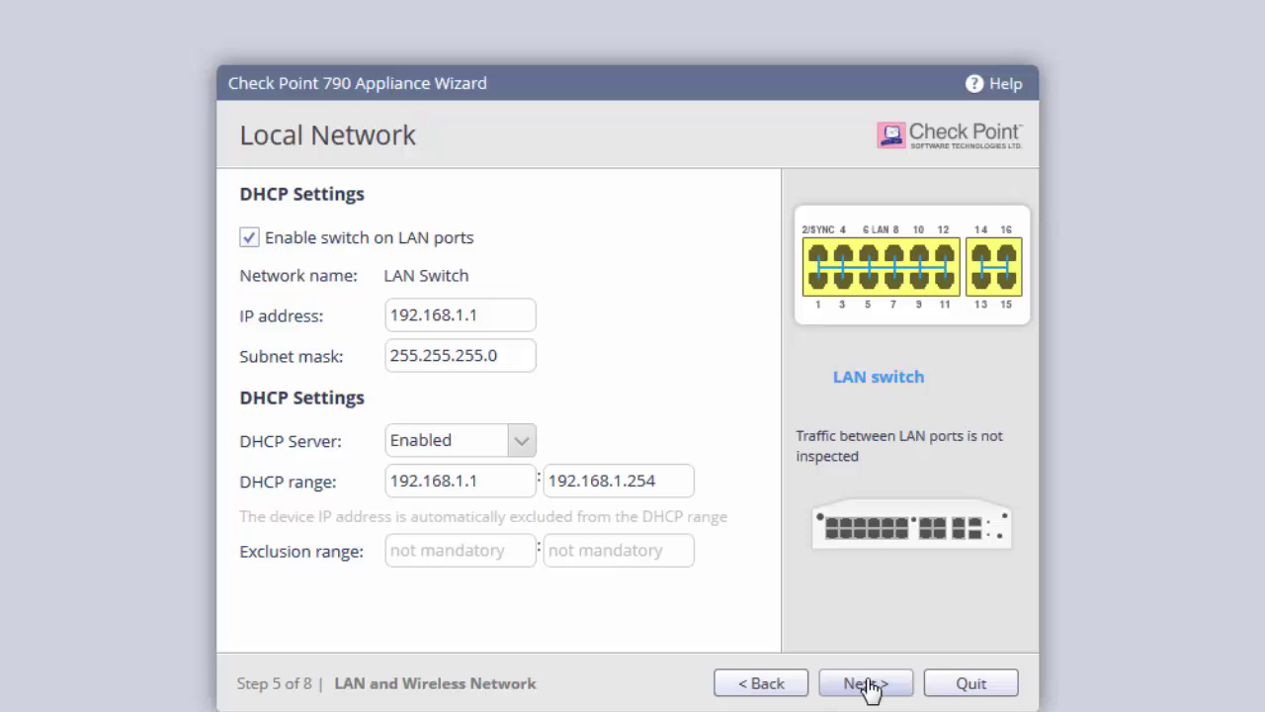
Accept the local network settings and give spike-wireless a hidden Wi-Fi password
{"action": "left_click", "coordinate": [869, 685]}
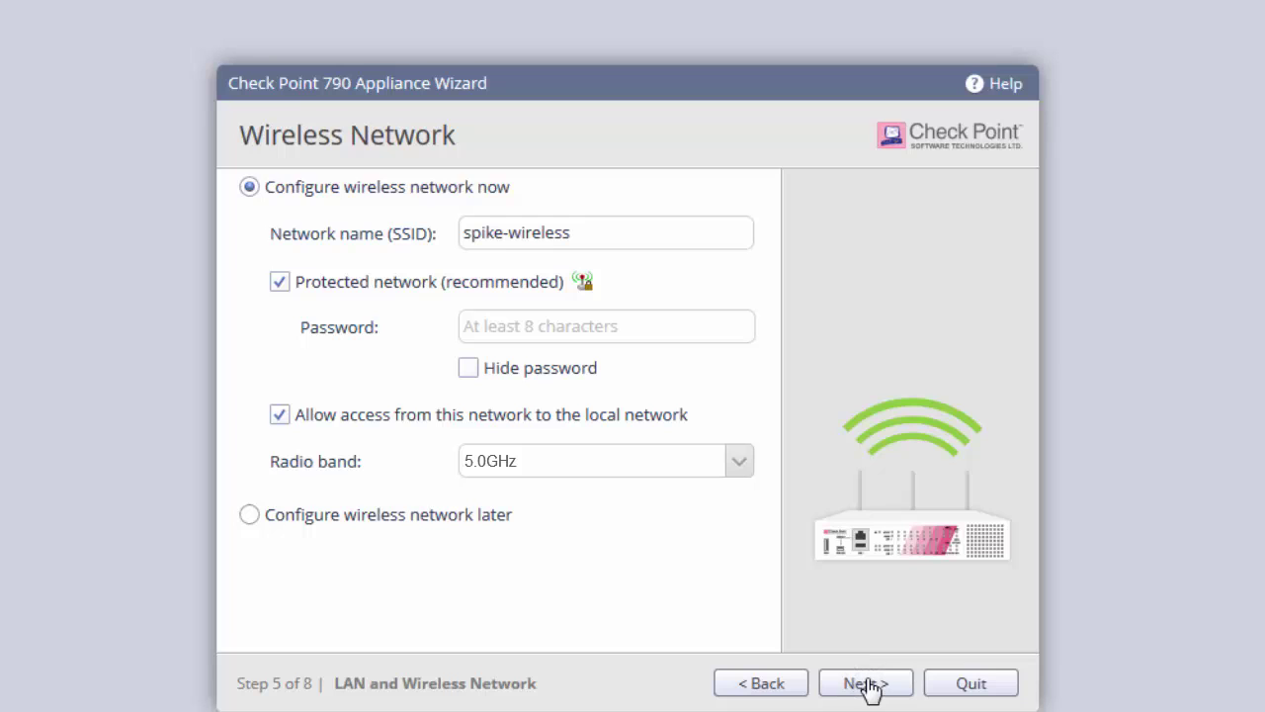
{"action": "left_click", "coordinate": [468, 366]}
{"action": "left_click", "coordinate": [474, 329]}
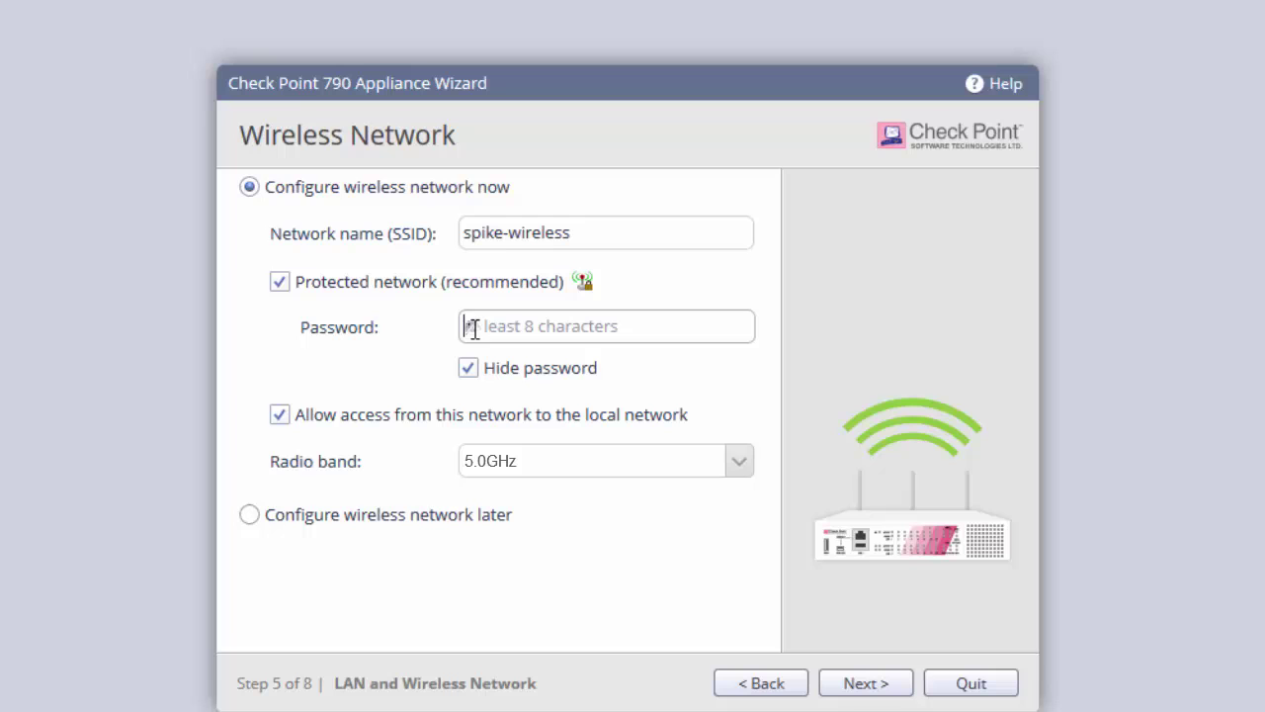
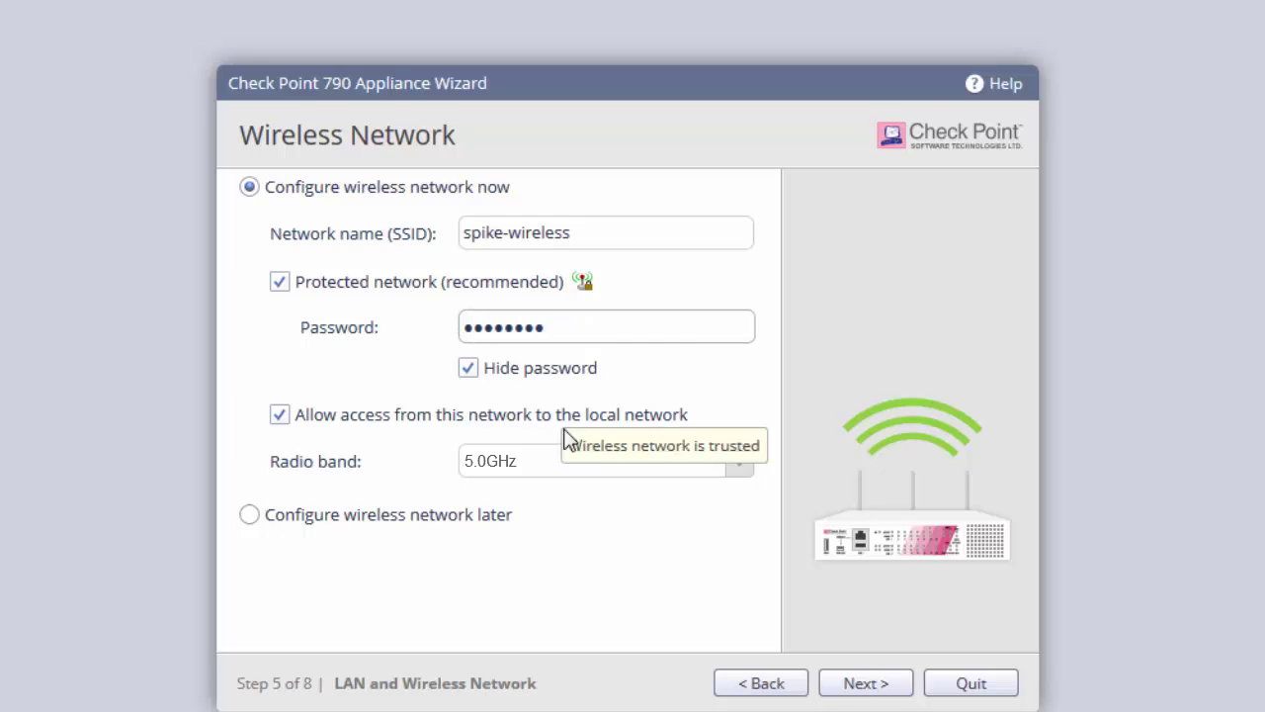
{"action": "left_click", "coordinate": [878, 692]}
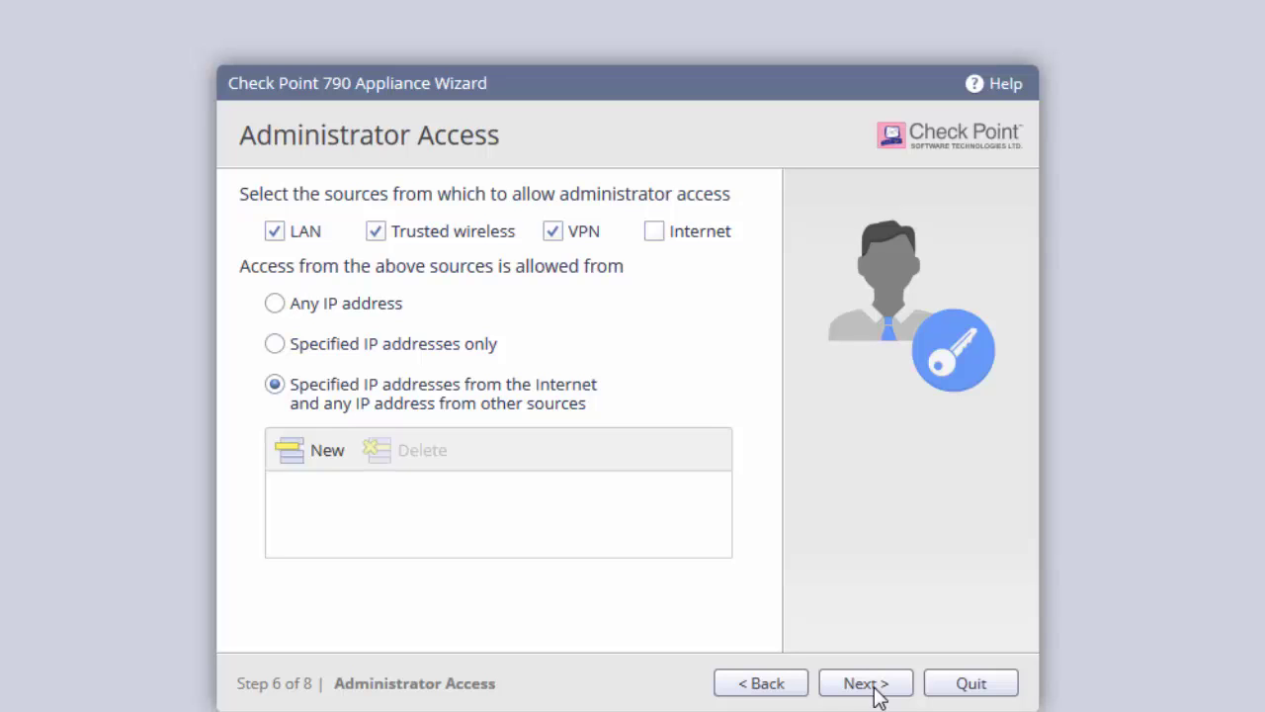
Keep LAN, Trusted wireless and VPN administrator access and continue to activation
{"action": "left_click", "coordinate": [875, 686]}
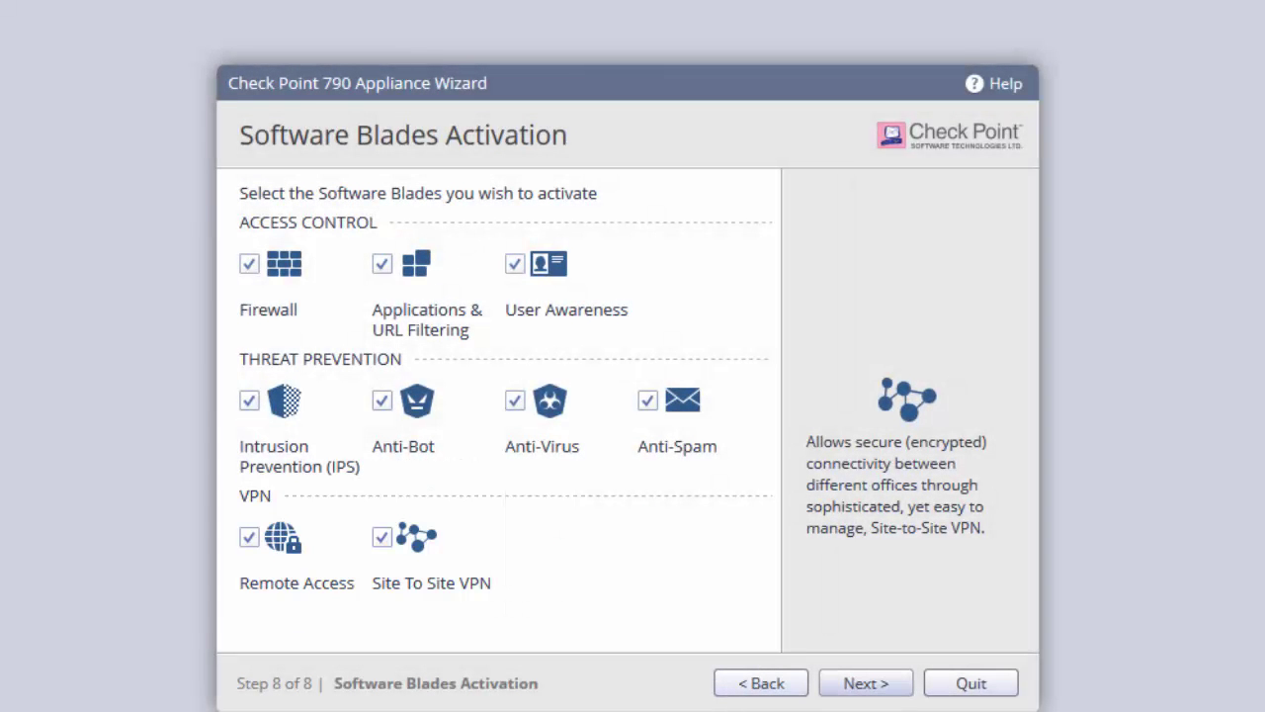
Activate all the ticked software blades to reach the completion summary
{"action": "left_click", "coordinate": [844, 683]}
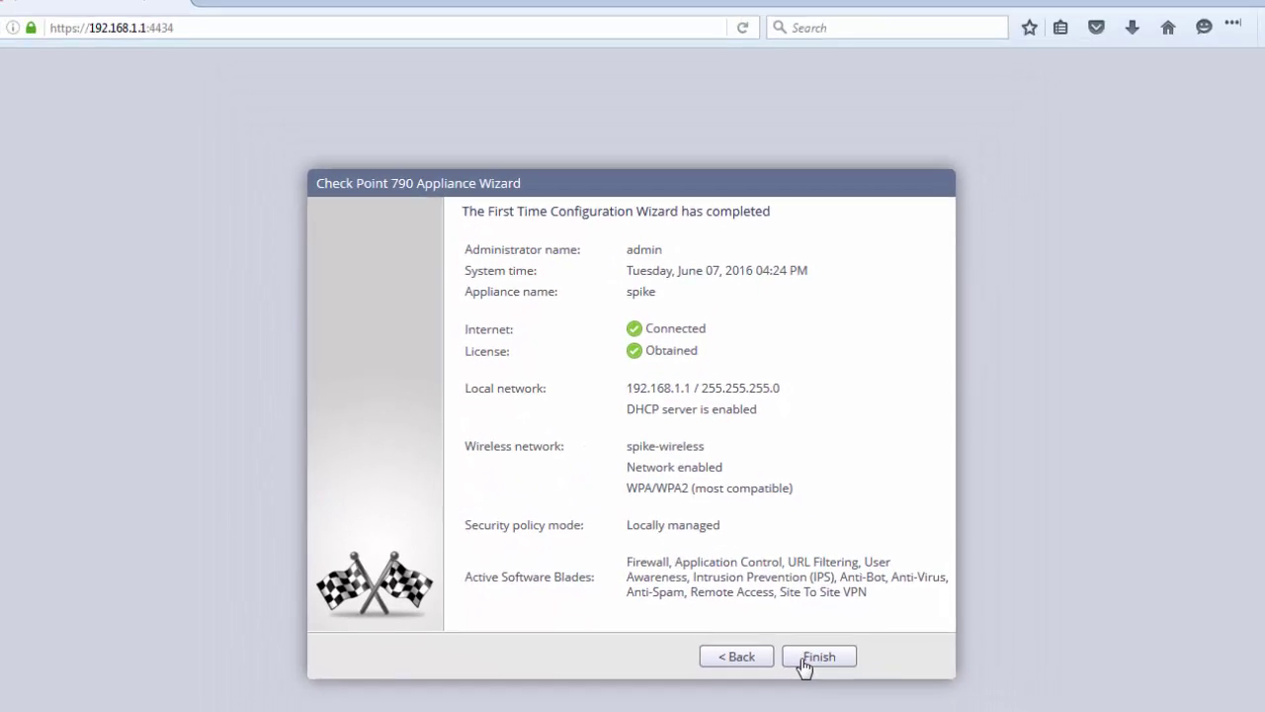
Finish the First Time Configuration Wizard to load the System overview
{"action": "left_click", "coordinate": [845, 692]}
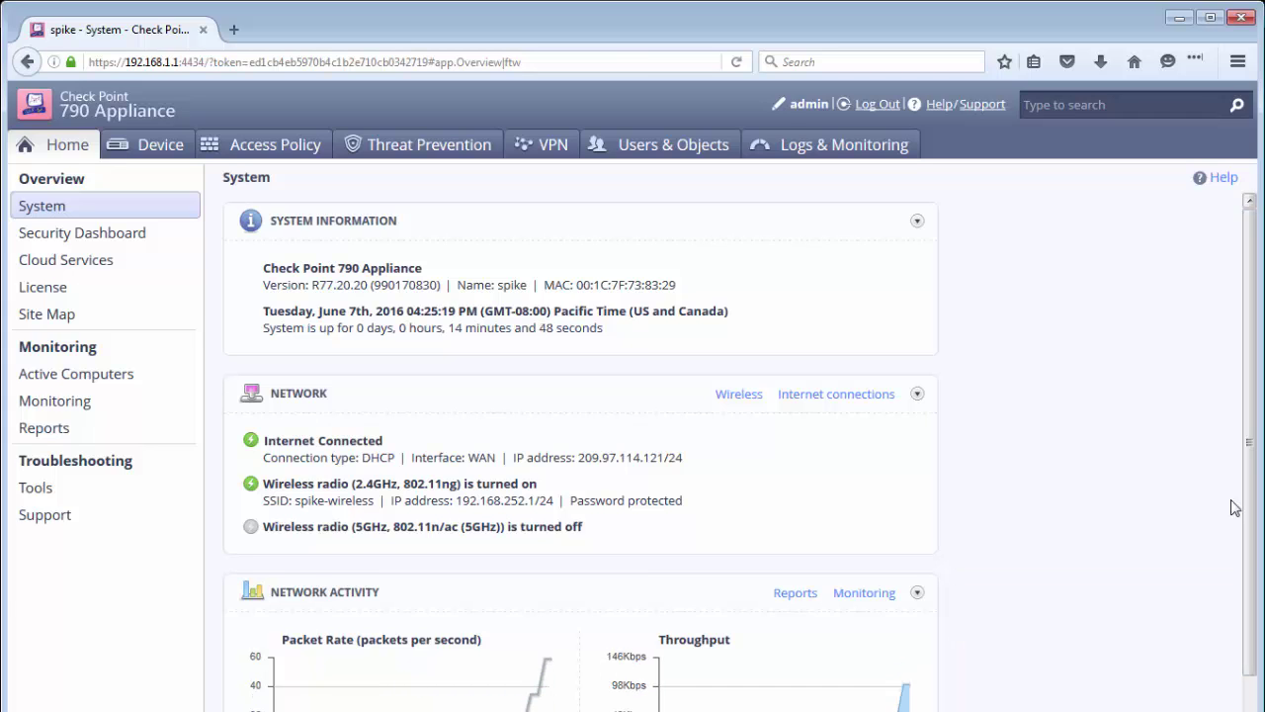
Open the Security Dashboard from the Home tab's Overview sidebar
{"action": "left_click", "coordinate": [94, 237]}
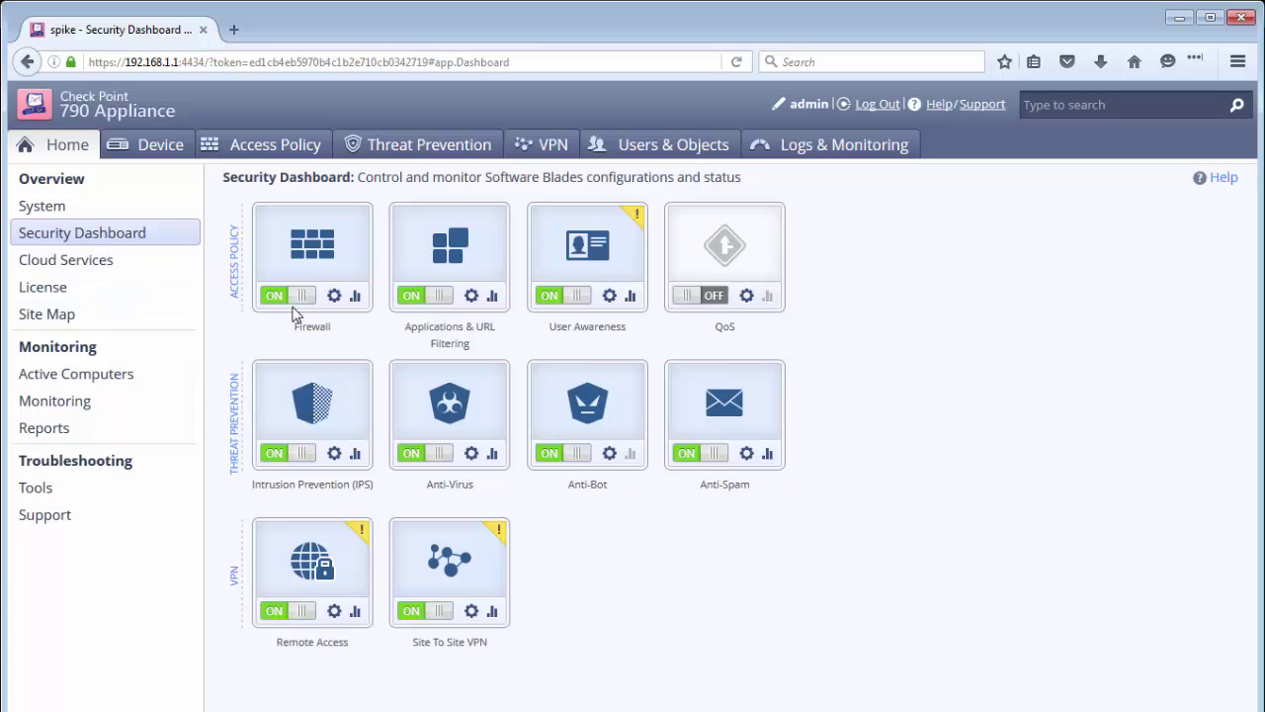
{"action": "left_click", "coordinate": [471, 296]}
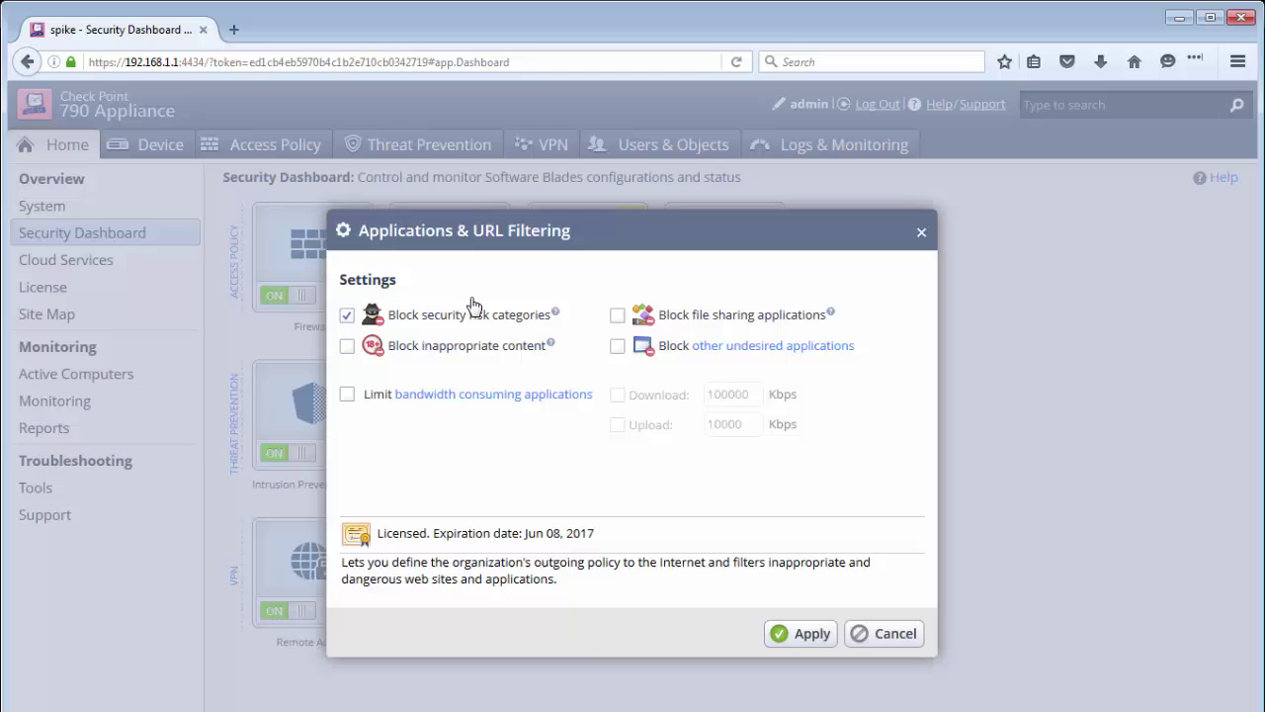
{"action": "left_click", "coordinate": [882, 634]}
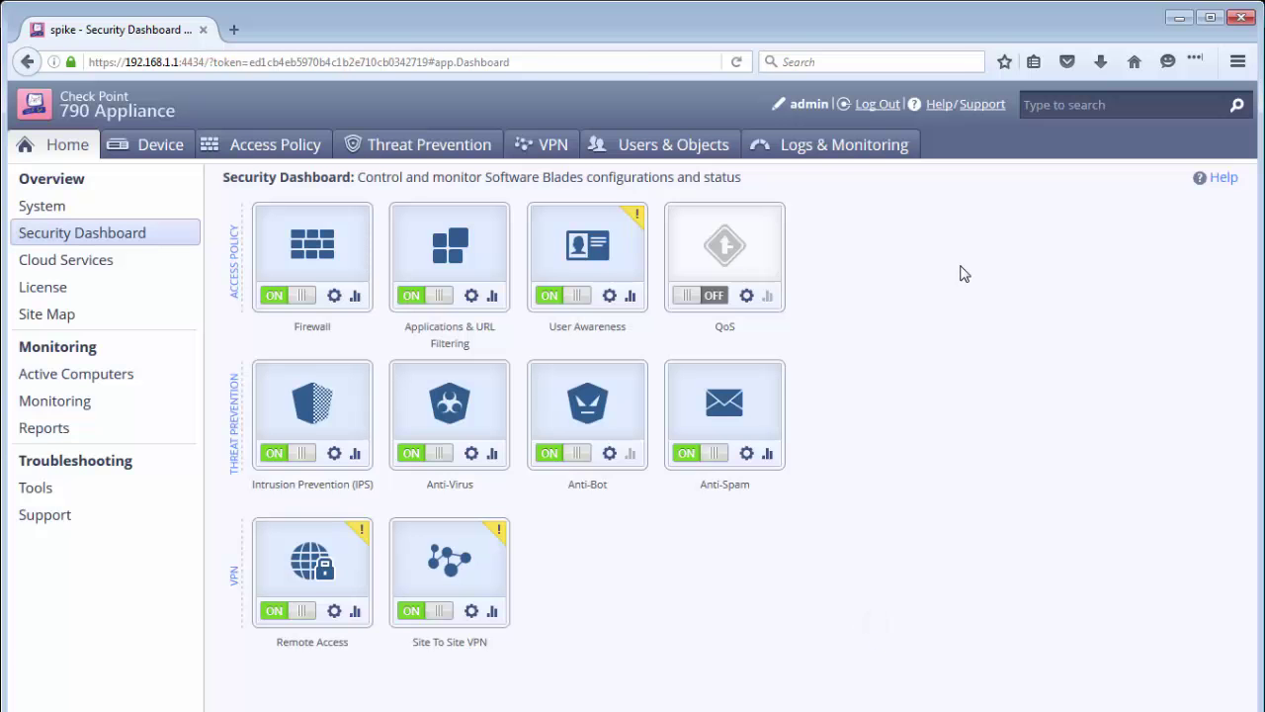
Go to the Cloud Services page from the Overview sidebar to view managed blades and services
{"action": "left_click", "coordinate": [90, 271]}
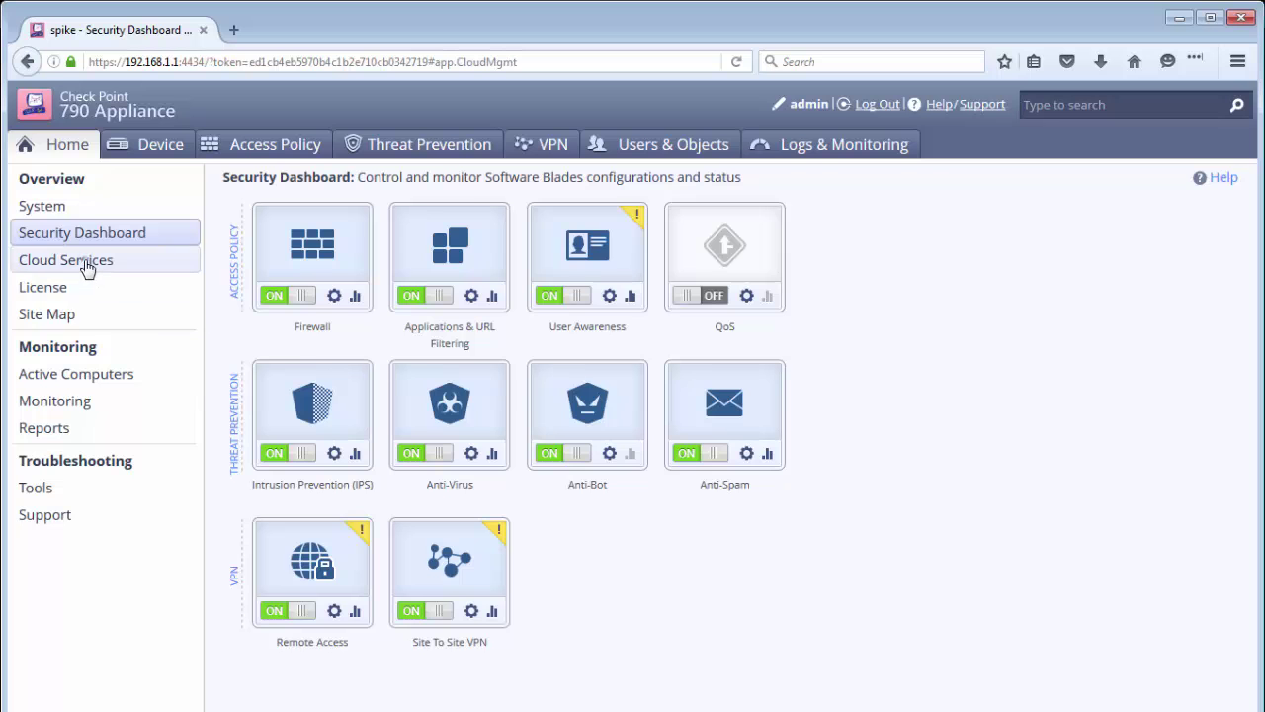